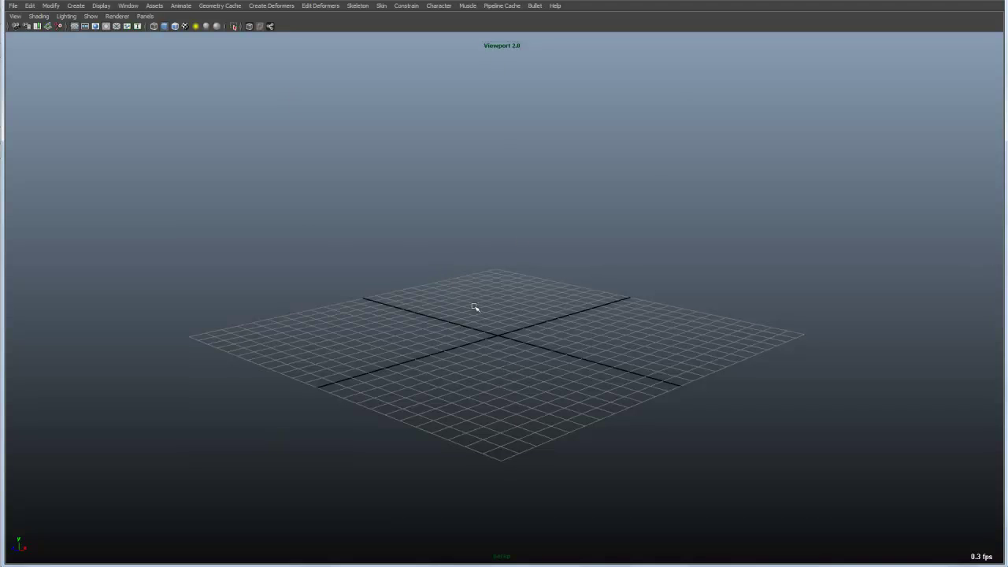
Enable the Tool Box from the hotbox's east marking menu
key("space")
left_click_drag(618, 244, 650, 265)
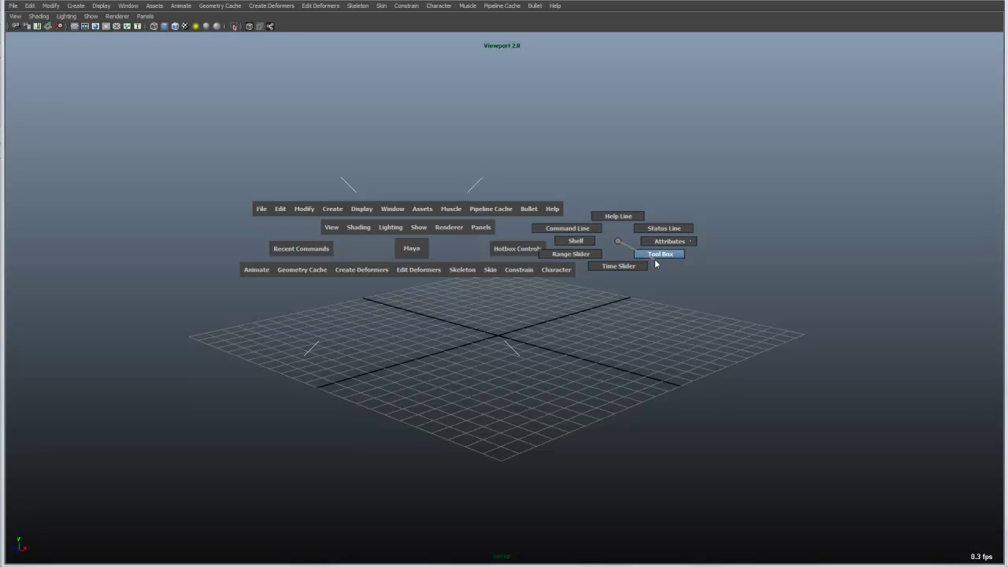
left_click_drag(656, 262, 658, 260)
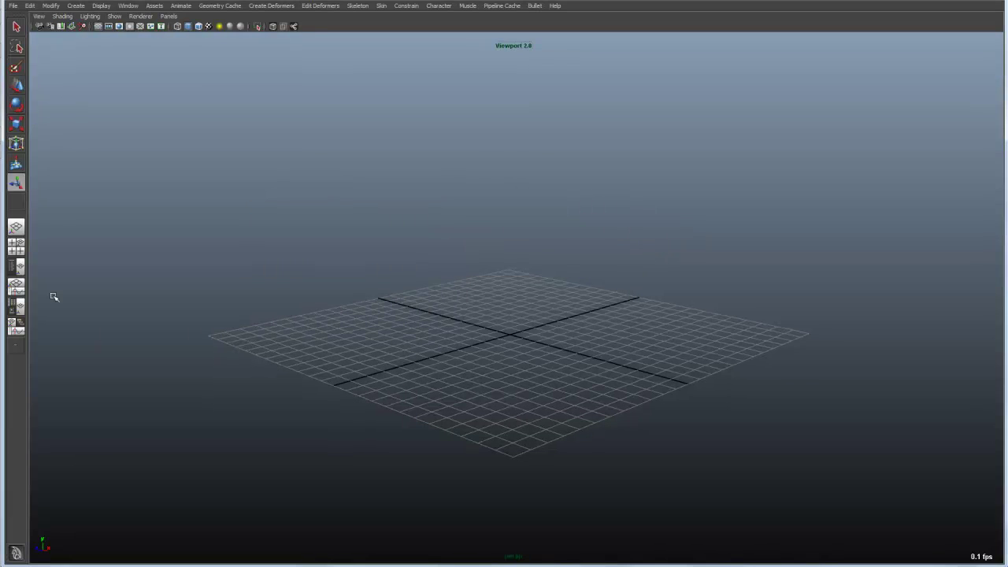
Preview the Tool Box's preset layout and panel type menus without choosing anything
right_click(18, 226)
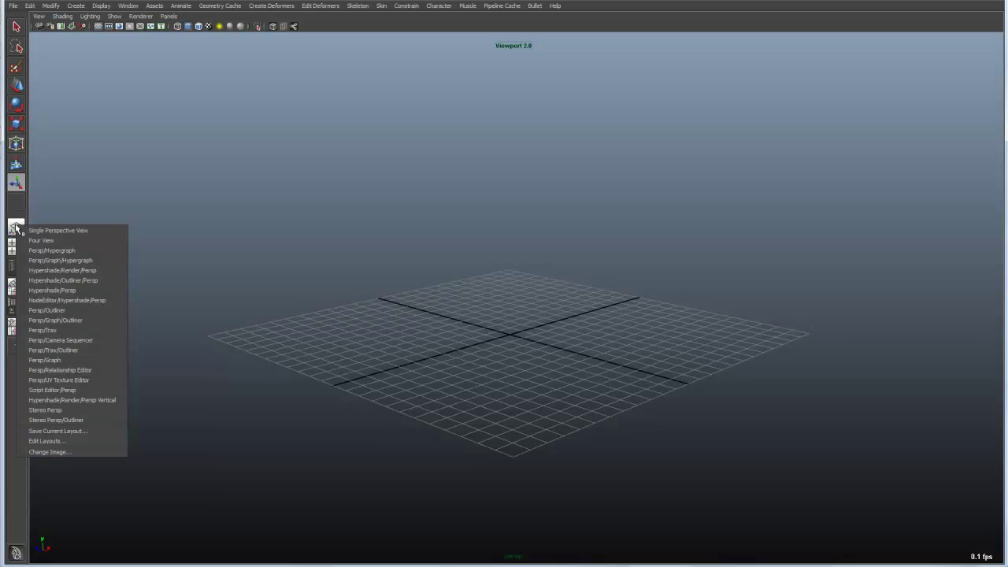
left_click(65, 476)
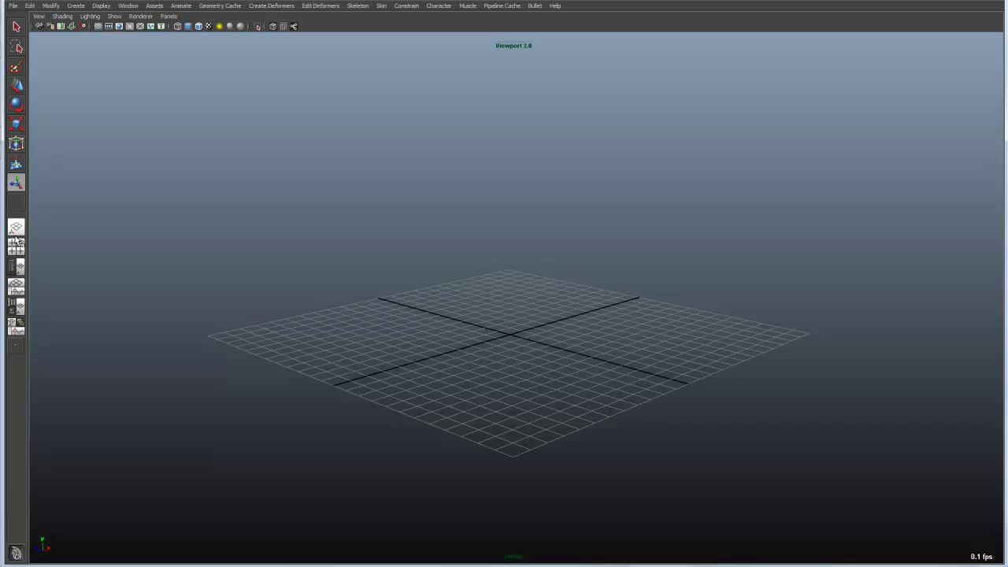
right_click(17, 352)
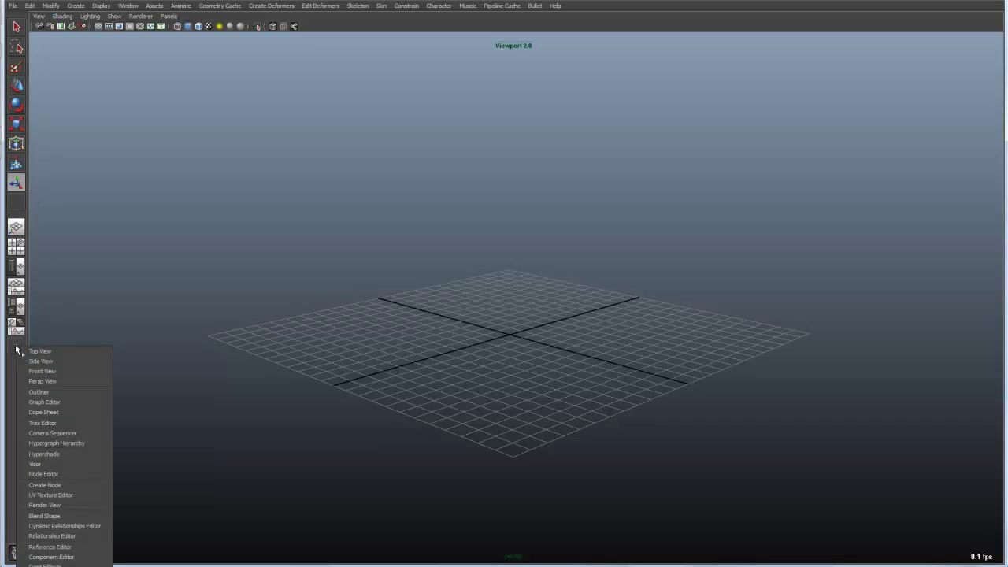
left_click(81, 326)
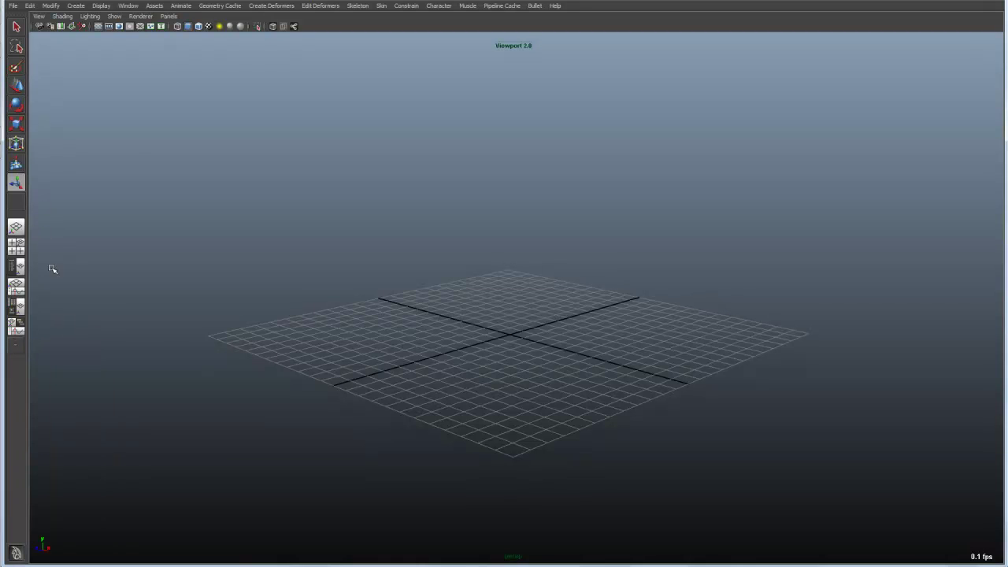
Toggle Four View and Single Perspective, end on Four View, and set the top-left pane to Outliner
left_click(16, 245)
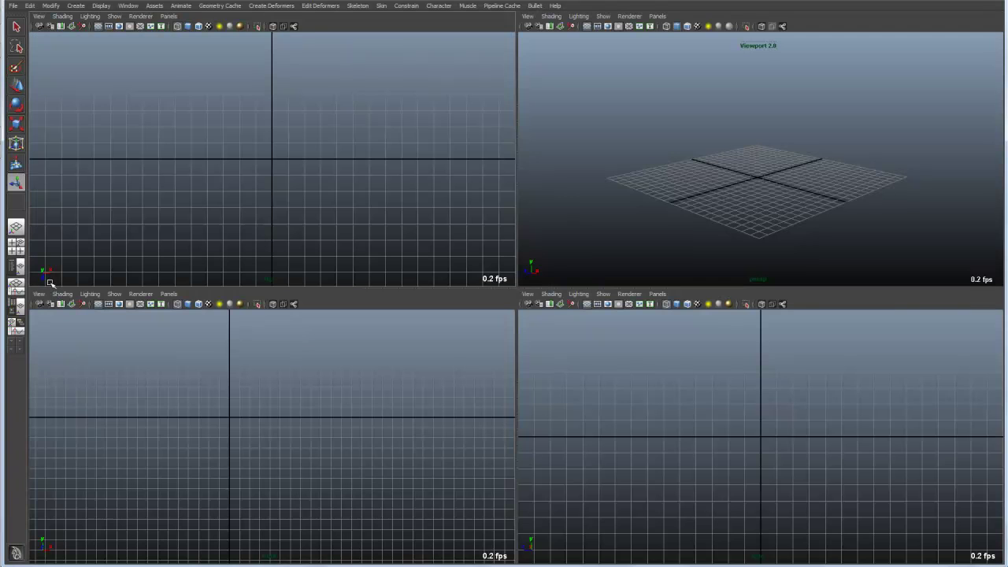
left_click(15, 227)
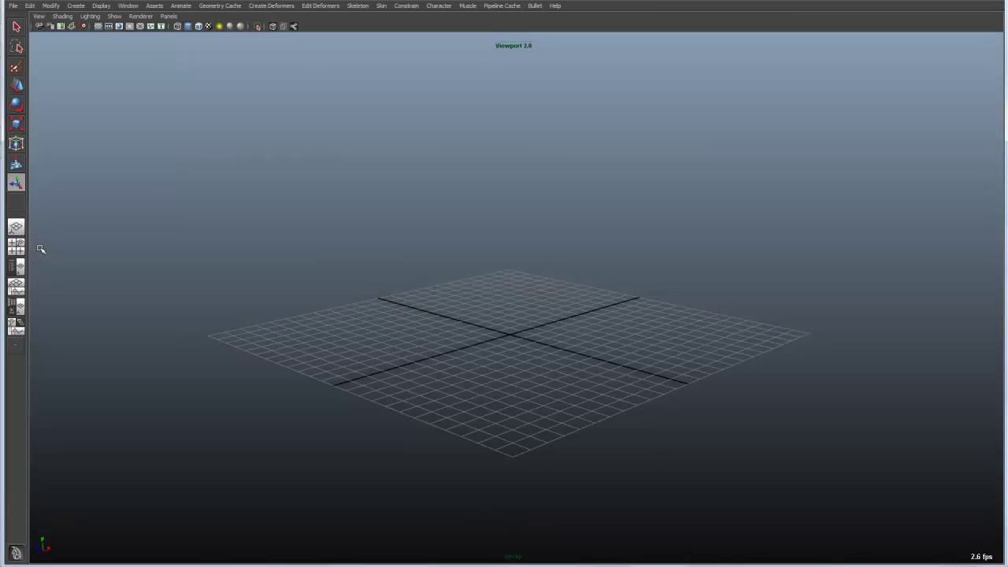
left_click(16, 246)
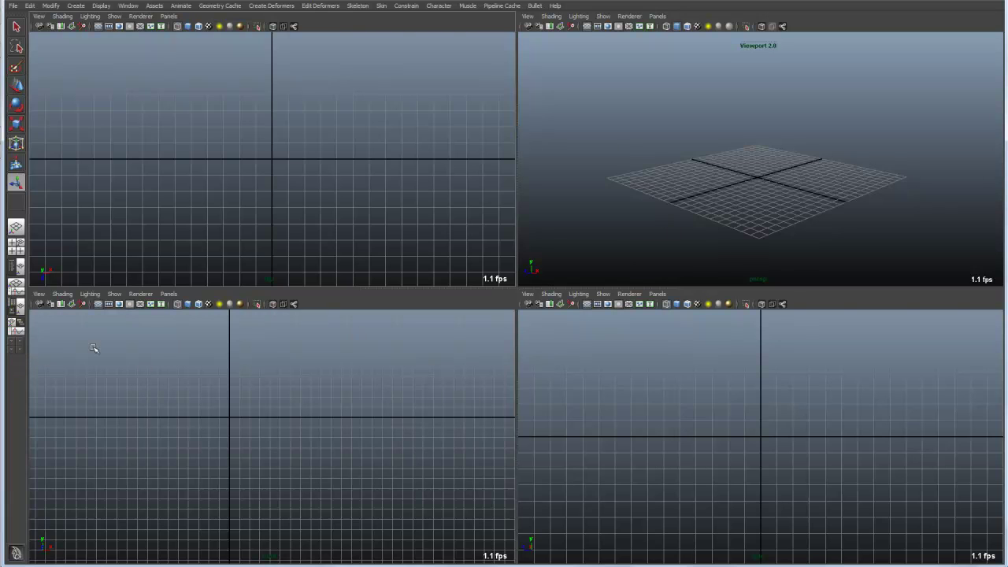
left_click(11, 340)
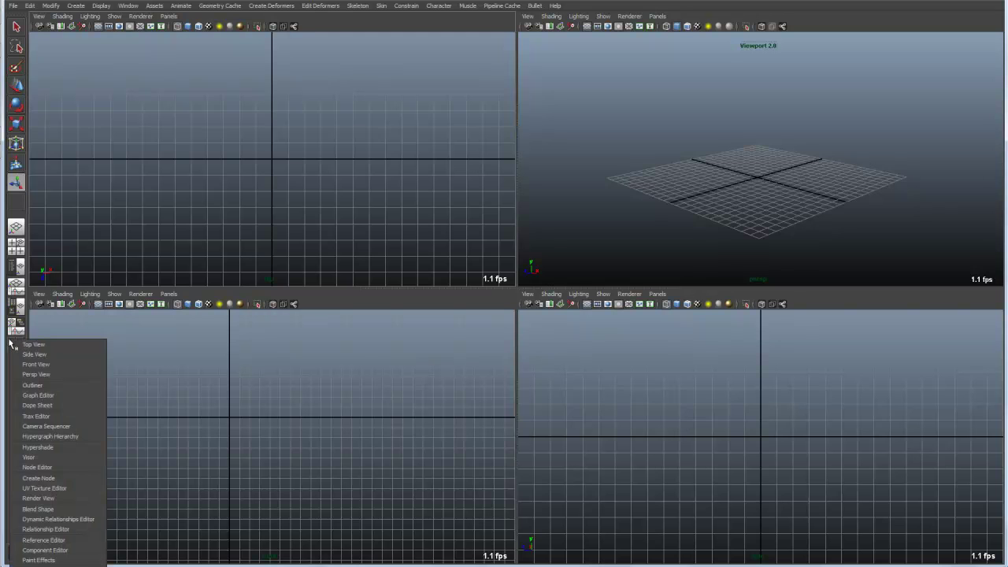
left_click(79, 384)
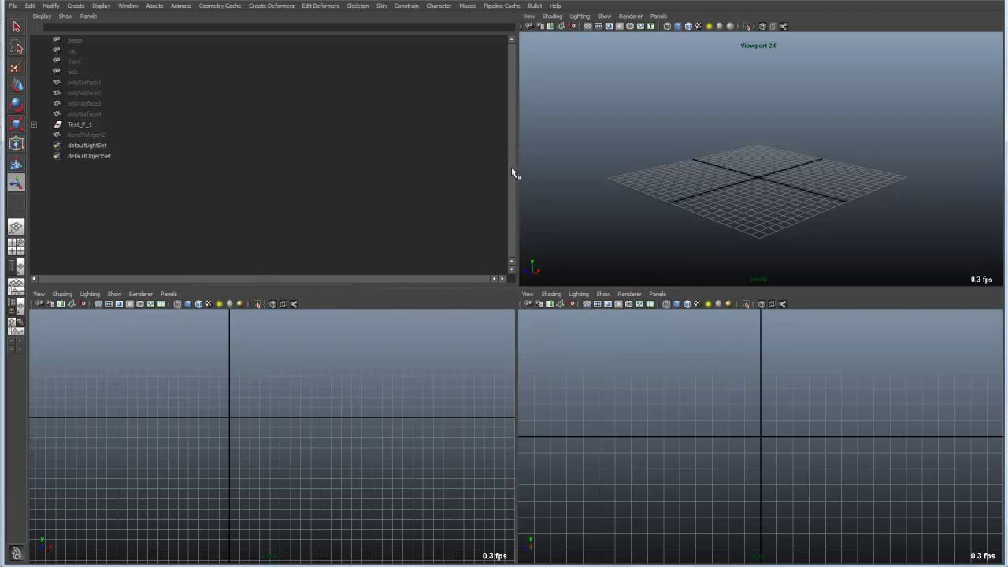
Drag the dividers to narrow the Outliner, widen the perspective pane and restore the lower views' height
left_click_drag(516, 172, 281, 218)
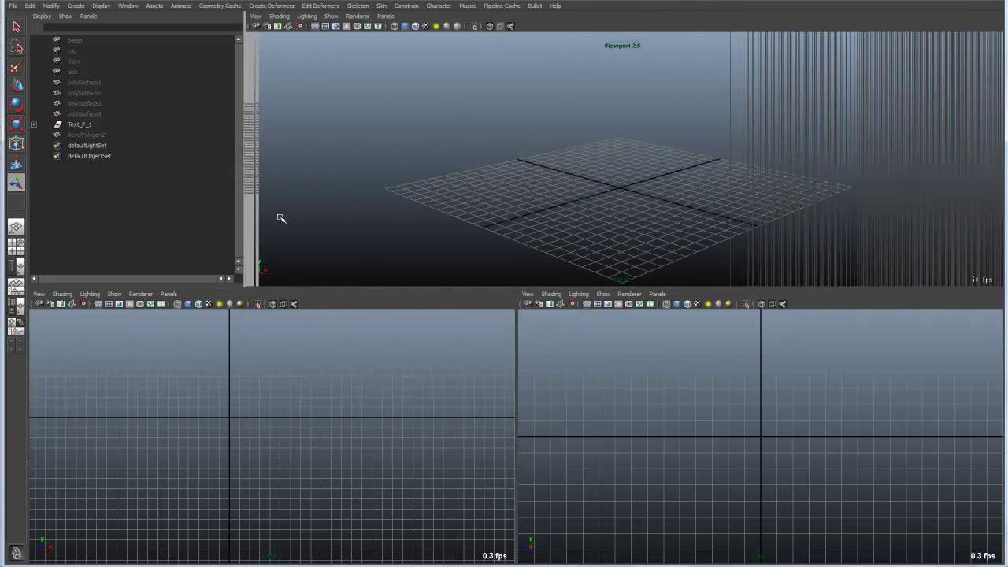
left_click_drag(394, 295, 398, 505)
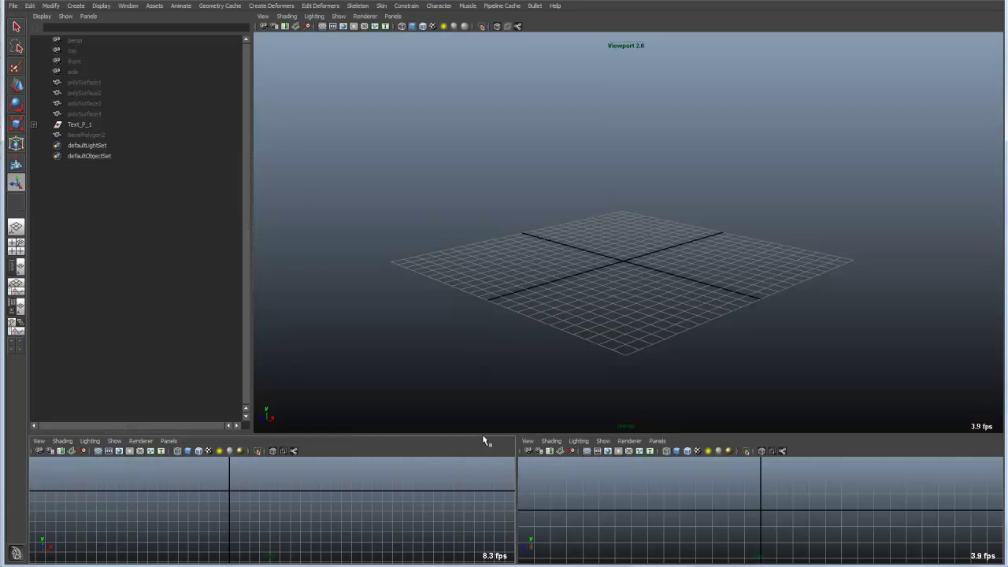
left_click_drag(483, 438, 419, 295)
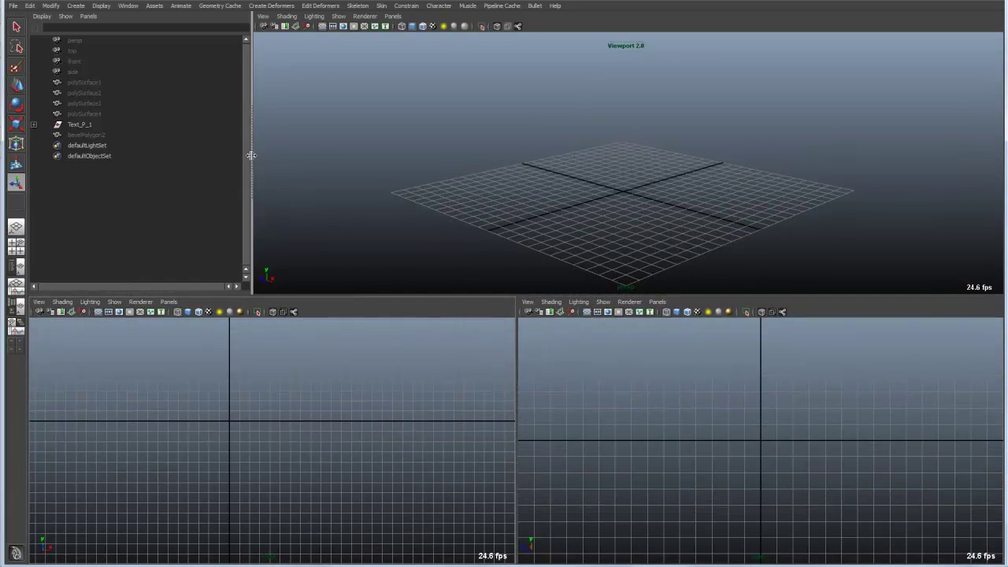
left_click_drag(251, 155, 262, 156)
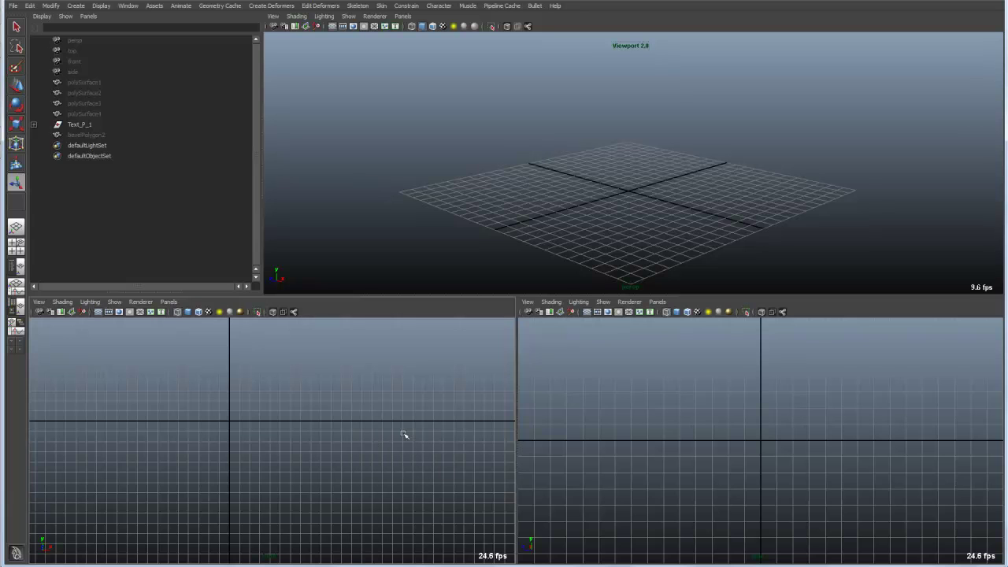
Switch to the Hypershade/Persp layout and preview the panel type list without choosing
left_click(16, 307)
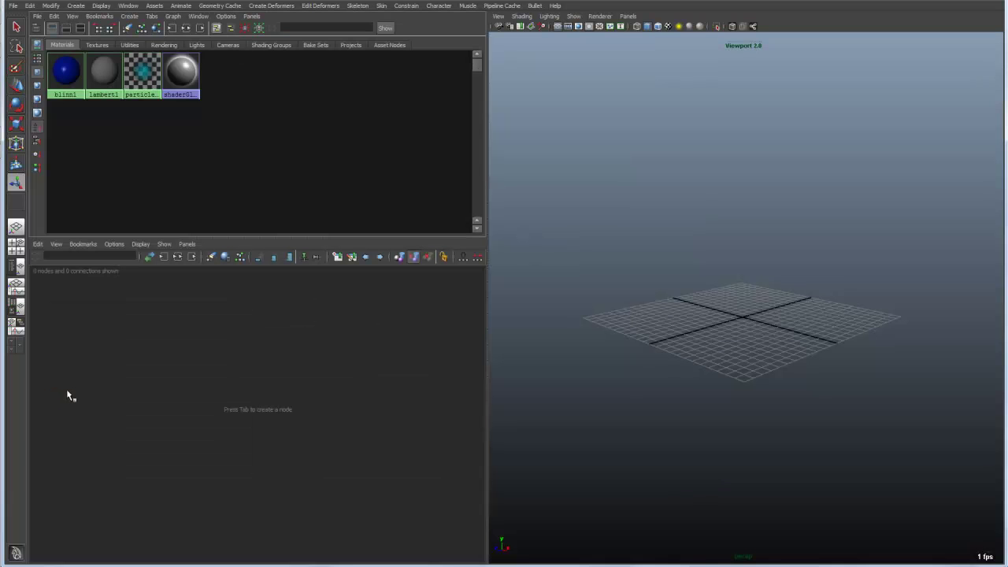
left_click(20, 347)
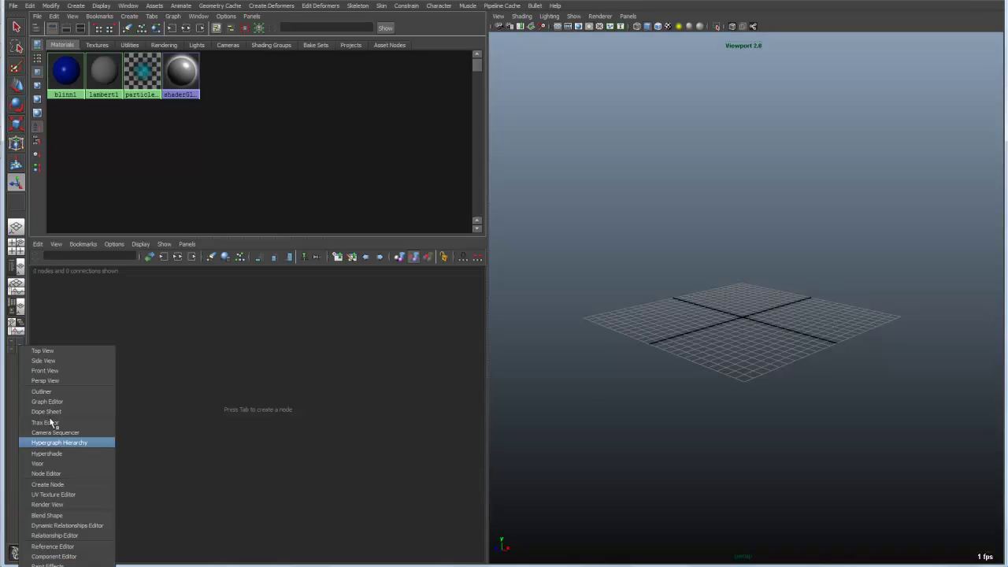
left_click(87, 308)
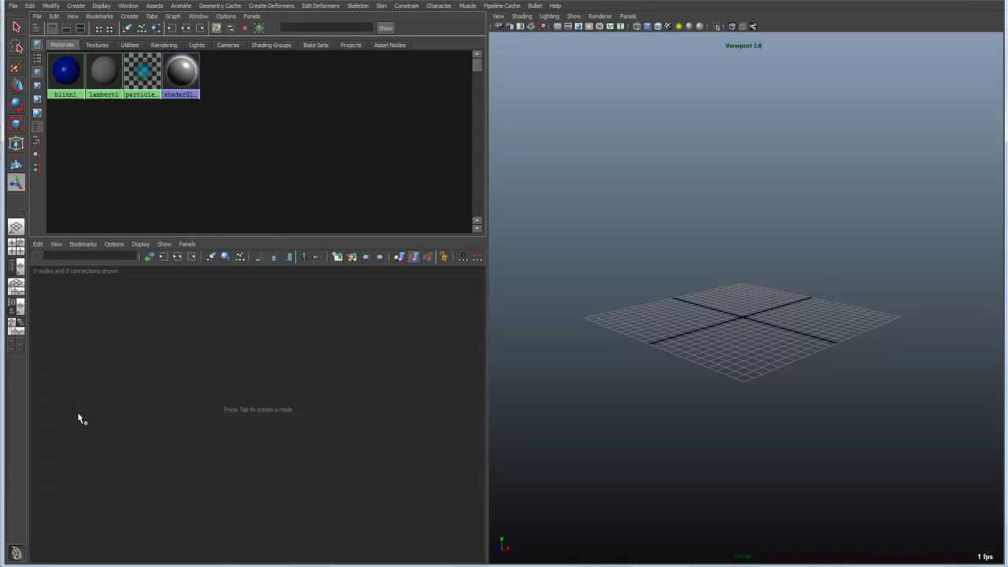
Replace the Hypershade pane with the Outliner via Panels > Panel > Outliner
left_click(251, 17)
mouse_move(274, 68)
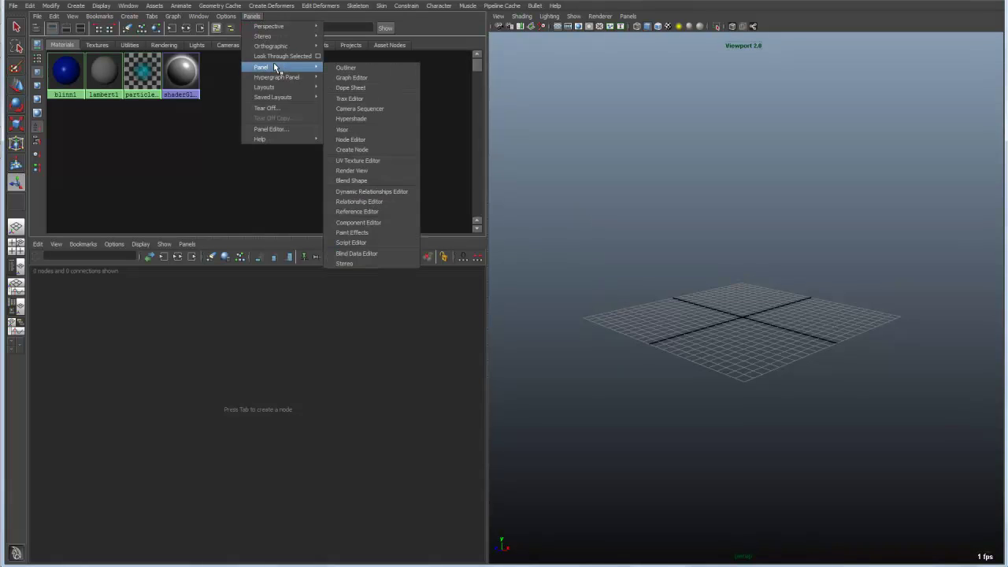
left_click(347, 67)
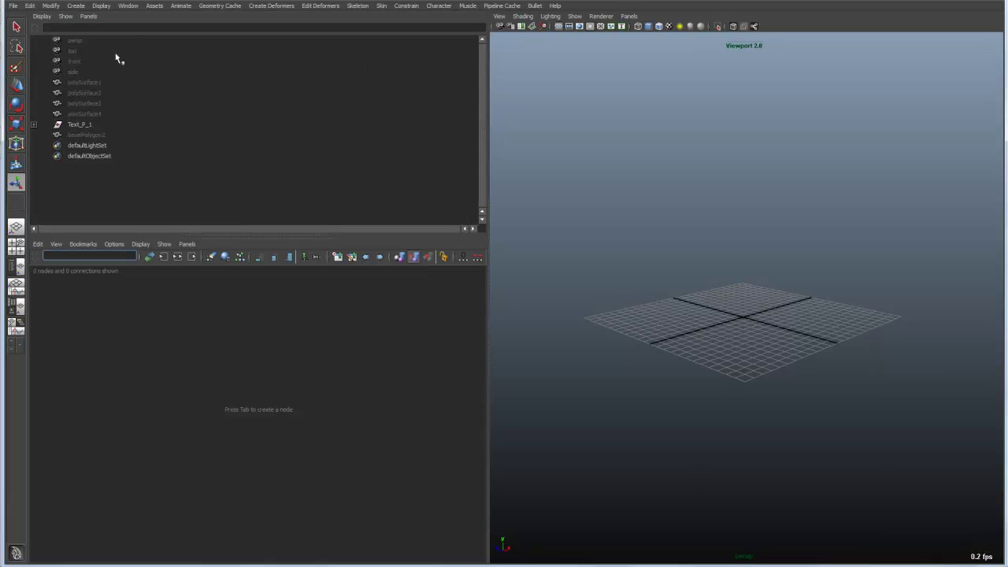
Check the Node Editor pane's Panels menu, then open the perspective view's Panels menu
left_click(188, 244)
left_click(631, 17)
left_click(631, 17)
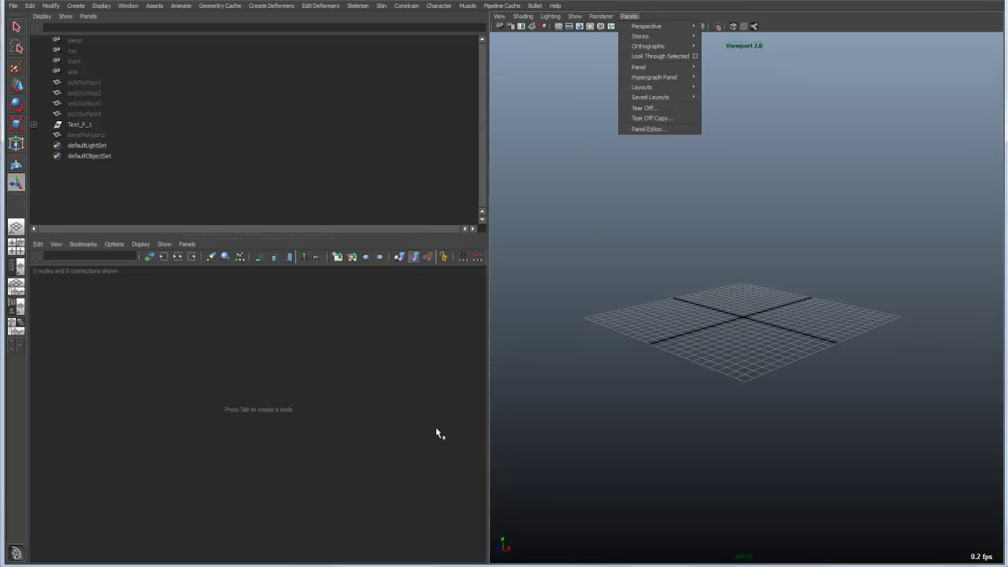
Close the Panel Editor, switch to the Select tool with Q, and bring up the hotbox
left_click(649, 131)
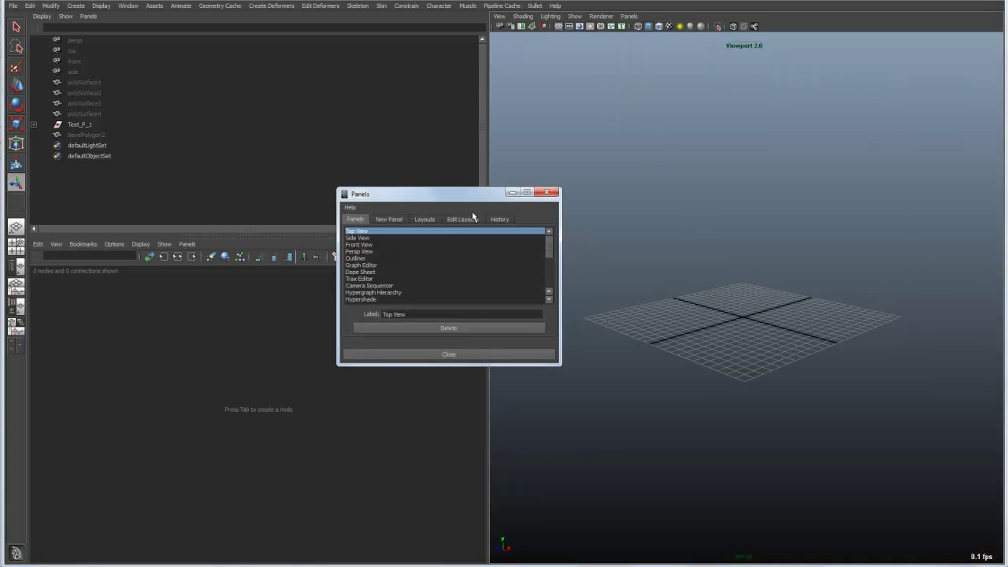
left_click(494, 354)
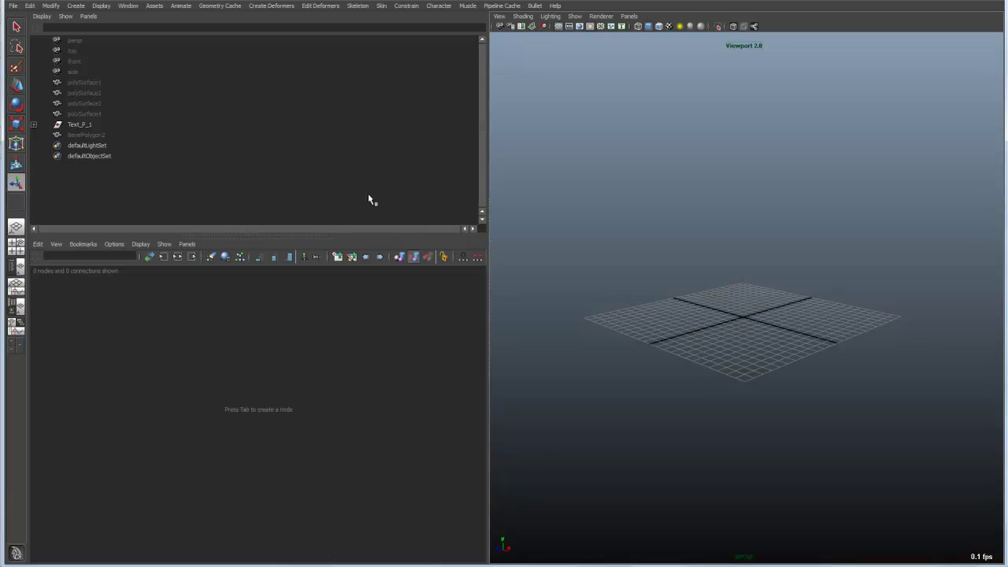
key("q")
key("space")
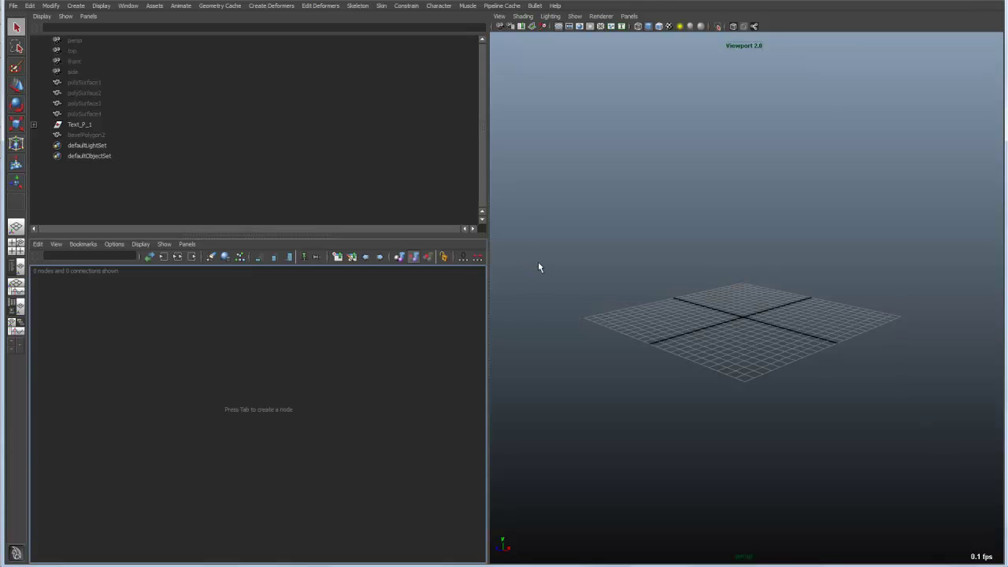
Maximize the perspective view, then choose the Persp/Outliner layout from the hotbox north menu
key("space")
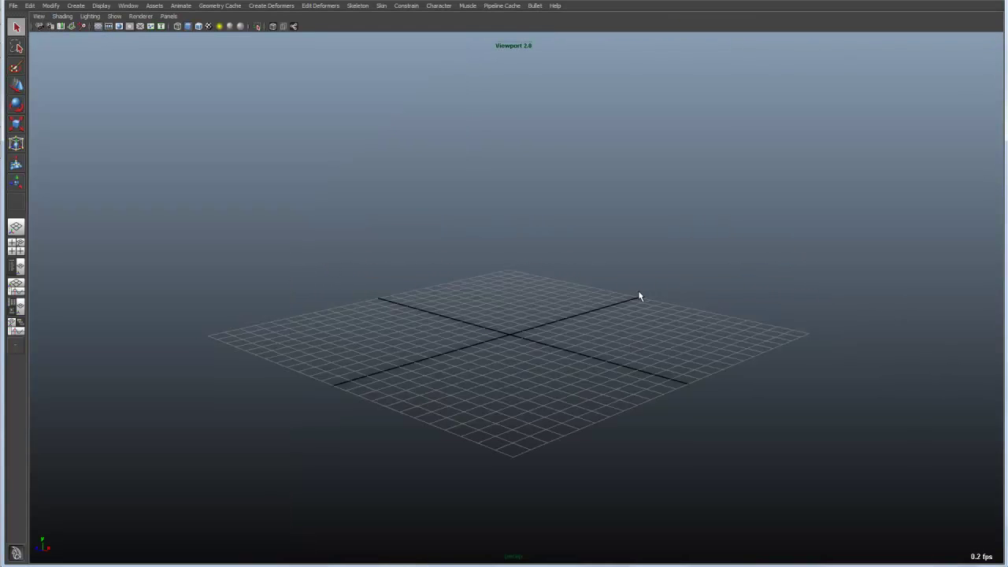
key("space")
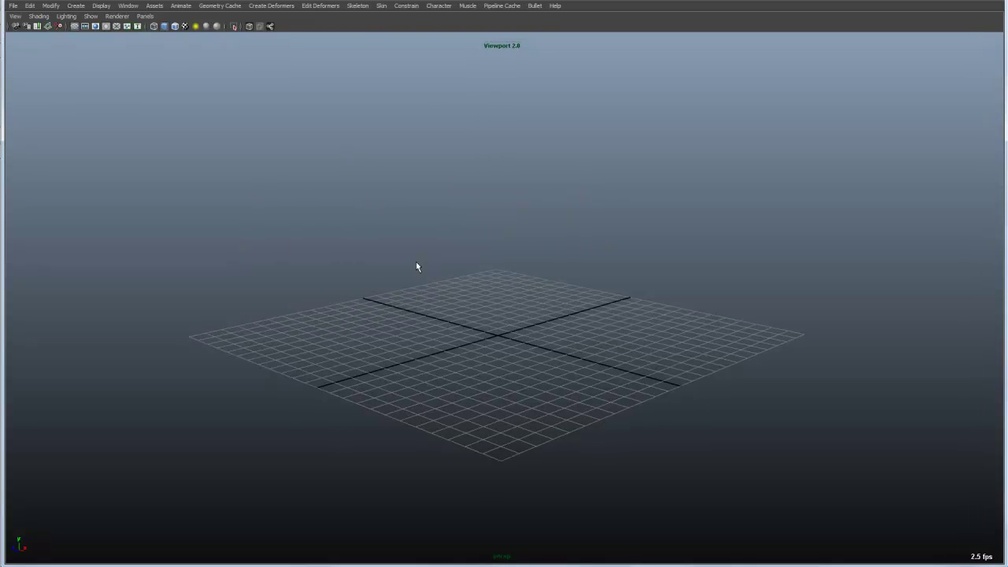
key("space")
left_click(496, 152)
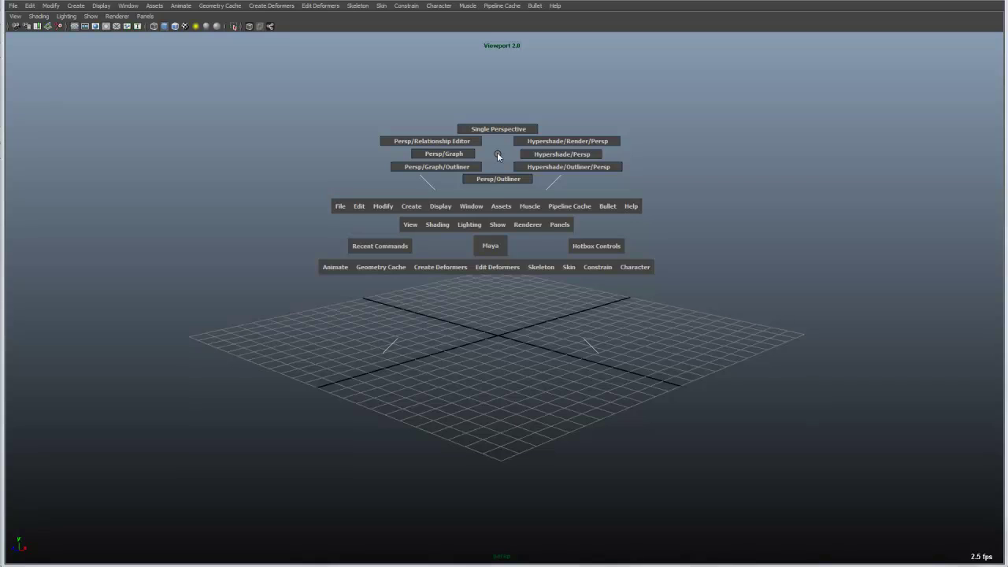
left_click(497, 179)
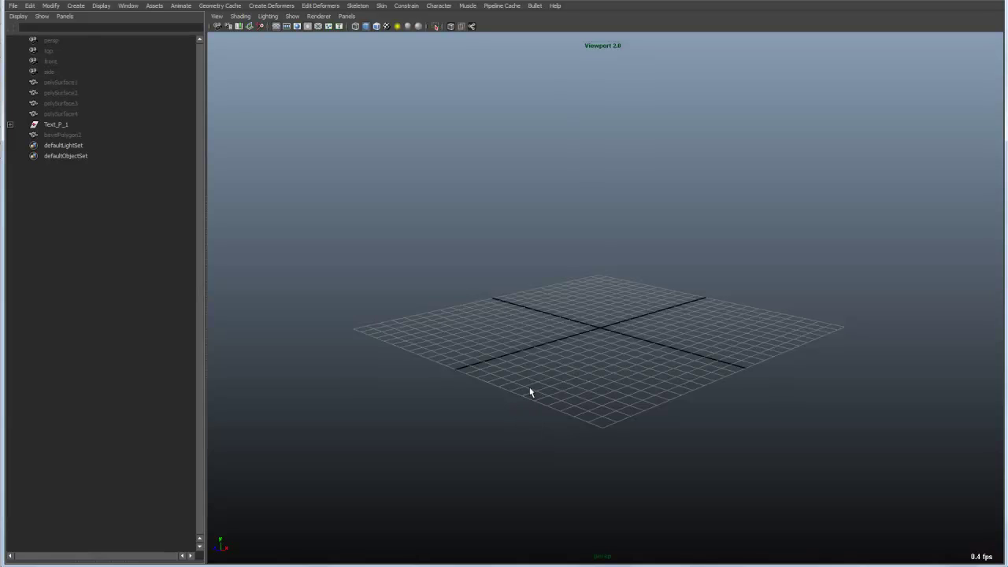
Open the Marking Menu Editor from Window > Settings/Preferences in the hotbox, then close it
key("space")
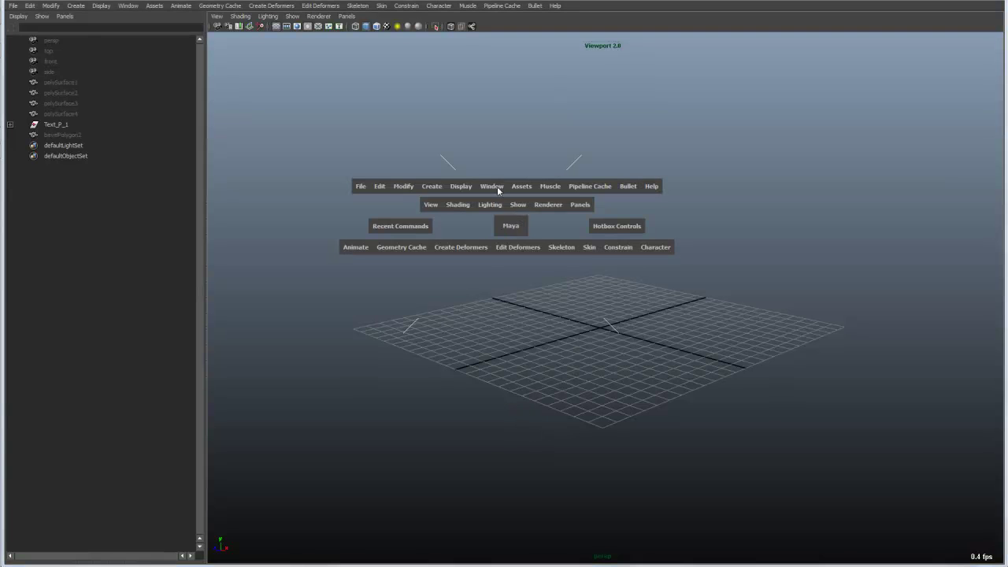
left_click(491, 186)
mouse_move(533, 245)
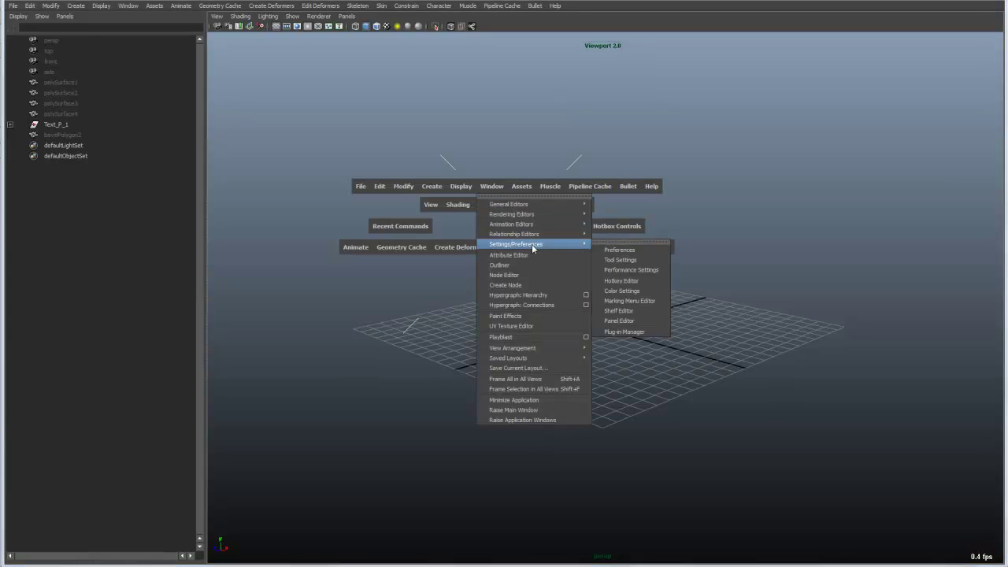
left_click(646, 300)
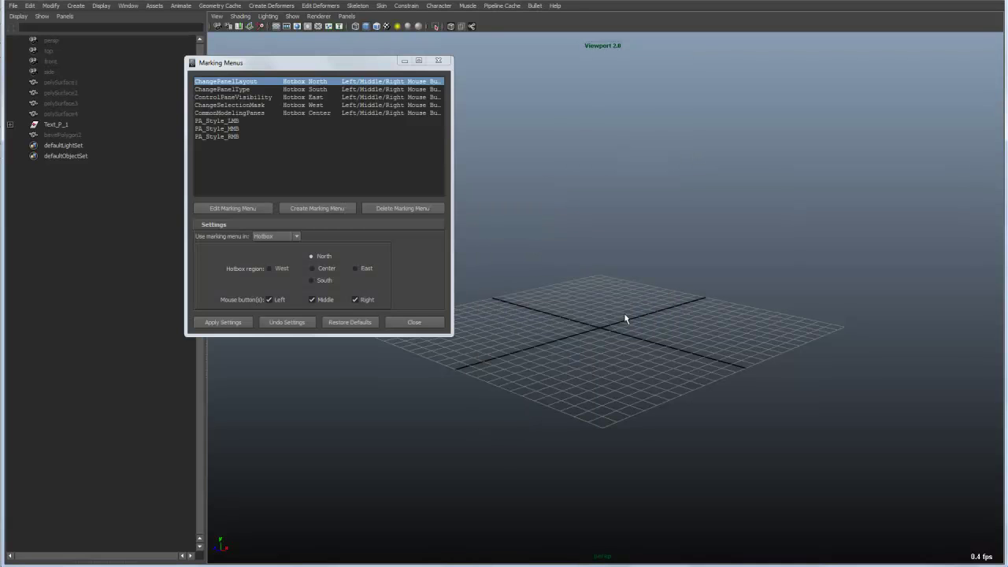
left_click(415, 322)
Choose the Persp/Graph layout from the hotbox's north marking menu
key("space")
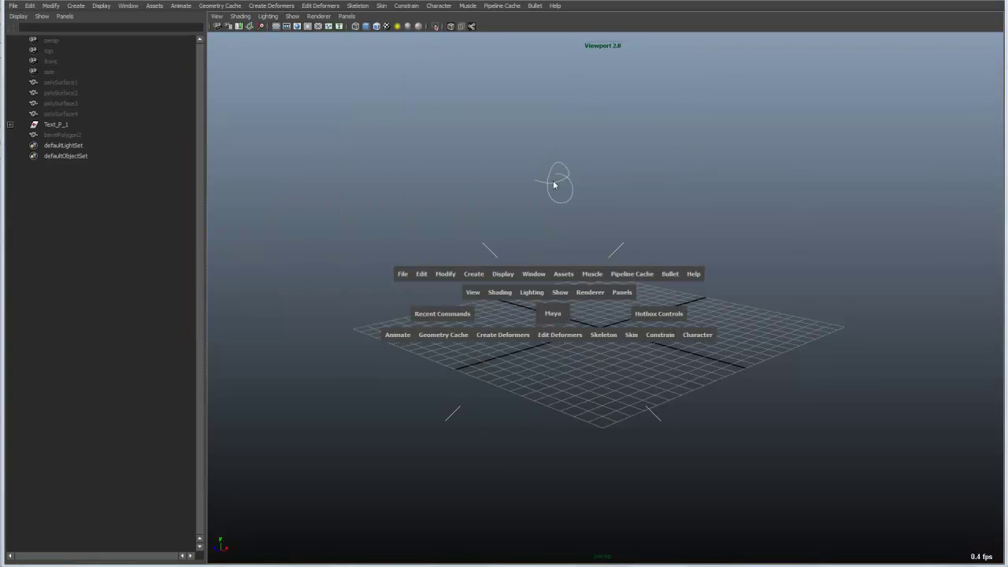
left_click_drag(553, 185, 532, 187)
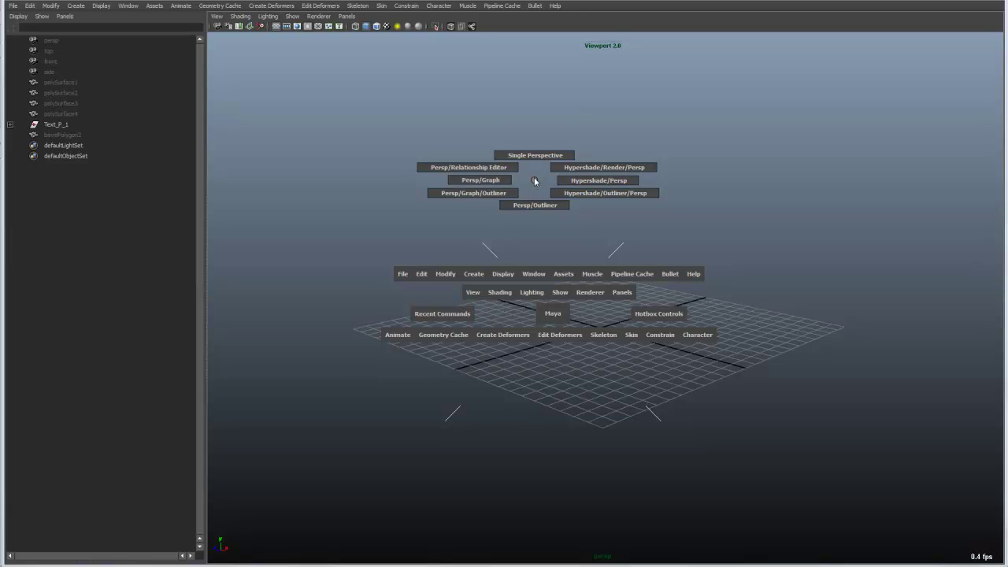
left_click_drag(533, 181, 569, 243)
key("space")
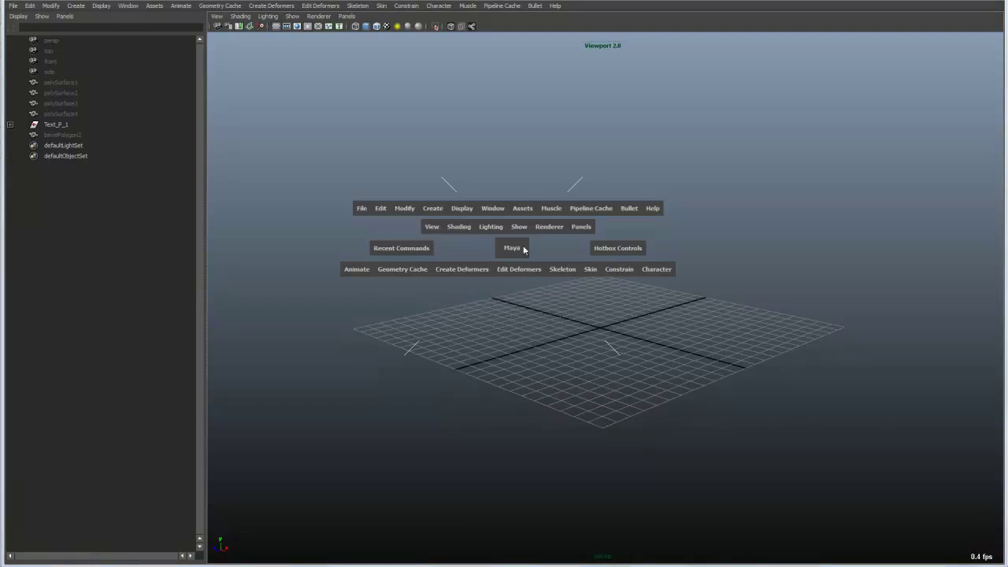
left_click_drag(504, 193, 384, 182)
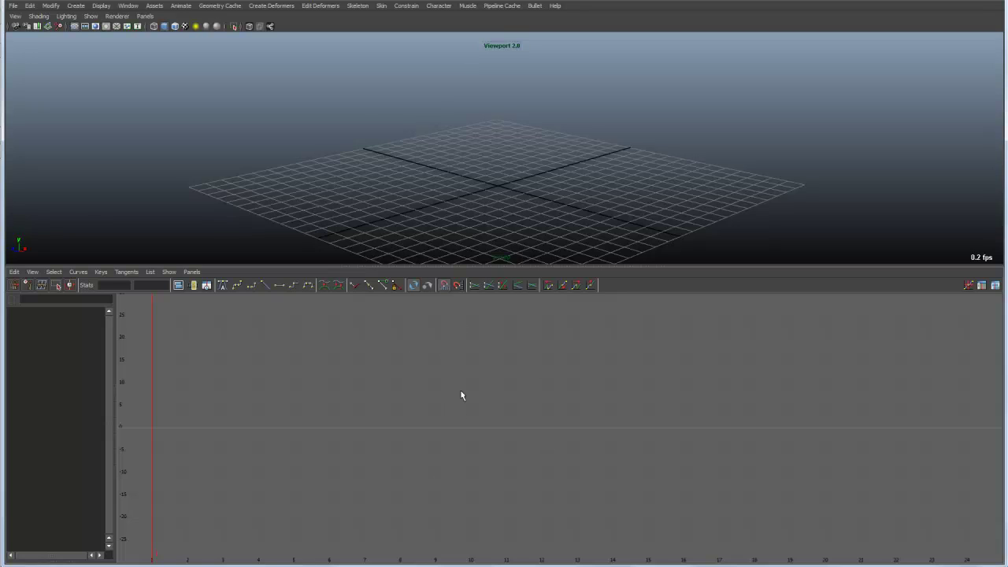
Try the Dope Sheet and Trax Editor in the lower panel, returning each time to the Graph Editor
left_click(980, 285)
left_click(979, 285)
left_click(994, 285)
left_click(982, 284)
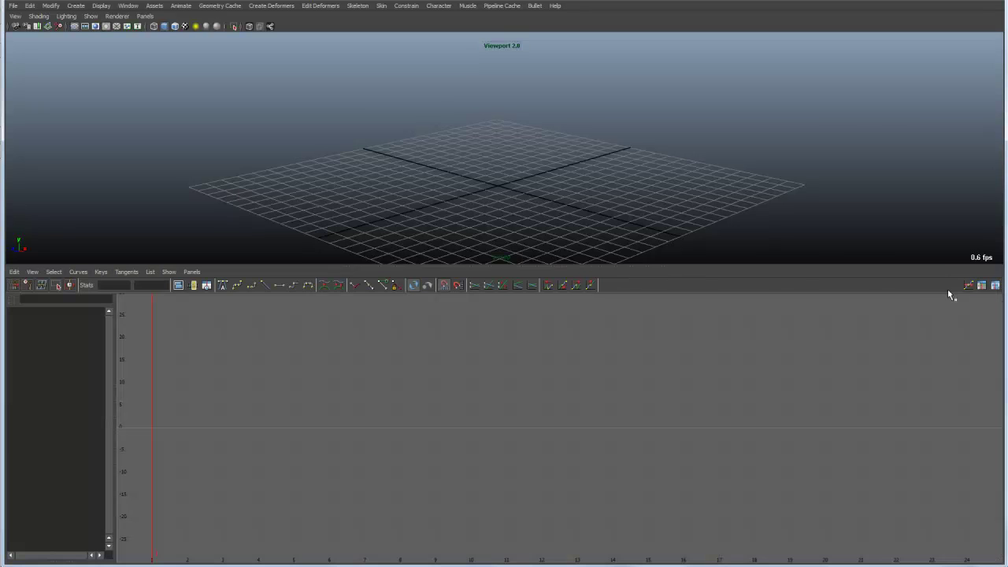
Switch the lower panel to the Hypershade, then to the Outliner, via the hotbox
key("space")
left_click_drag(502, 455, 674, 388)
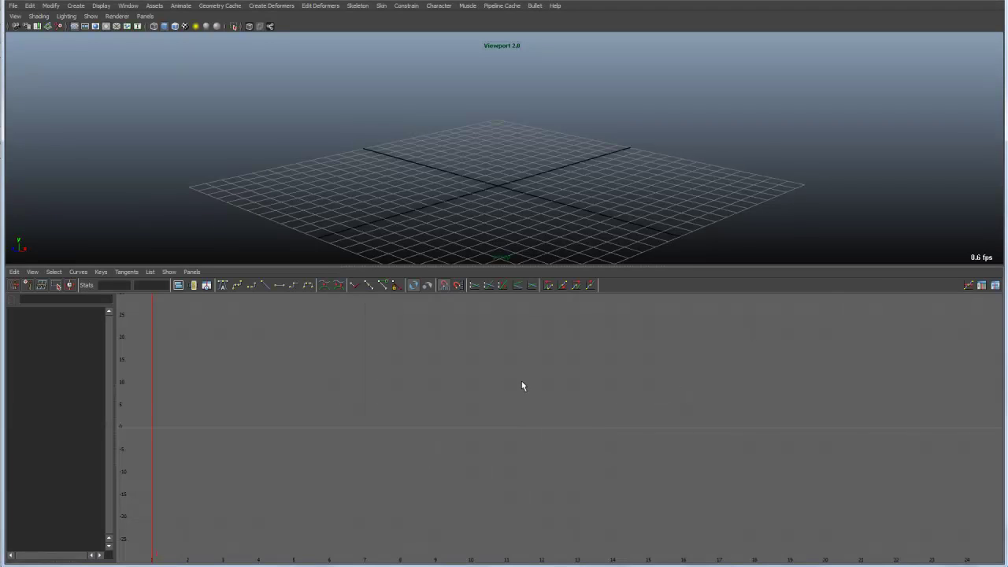
key("space")
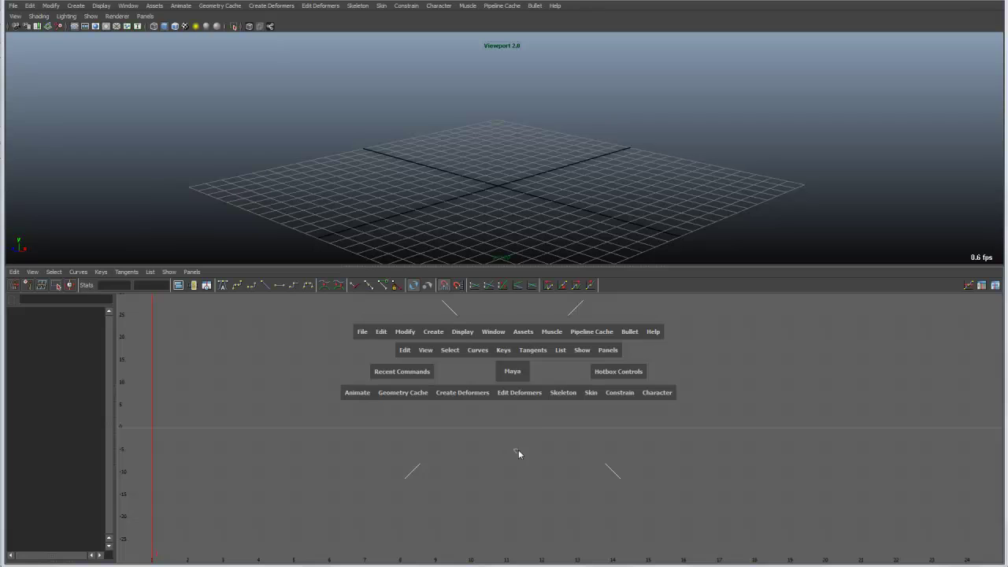
left_click_drag(518, 450, 391, 446)
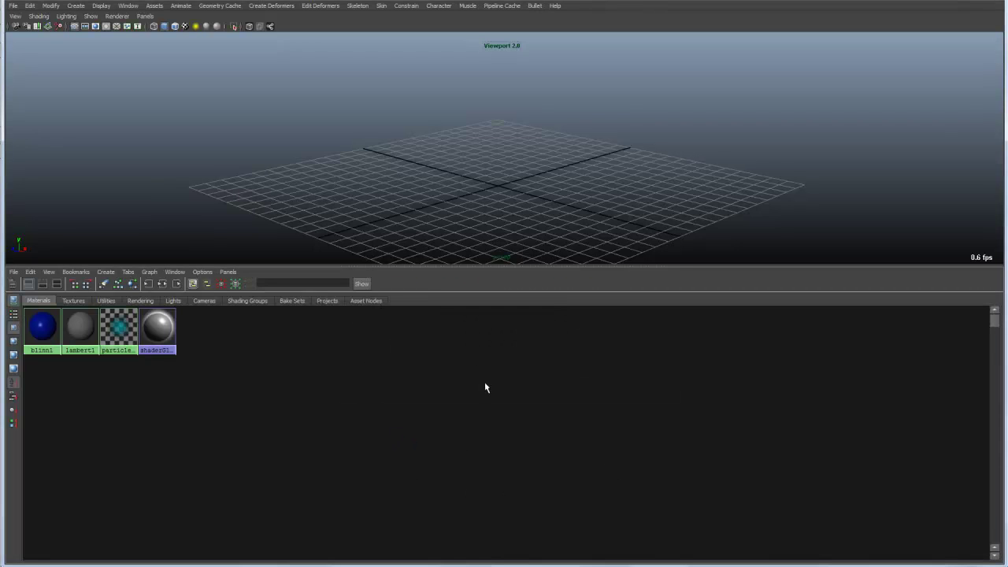
key("space")
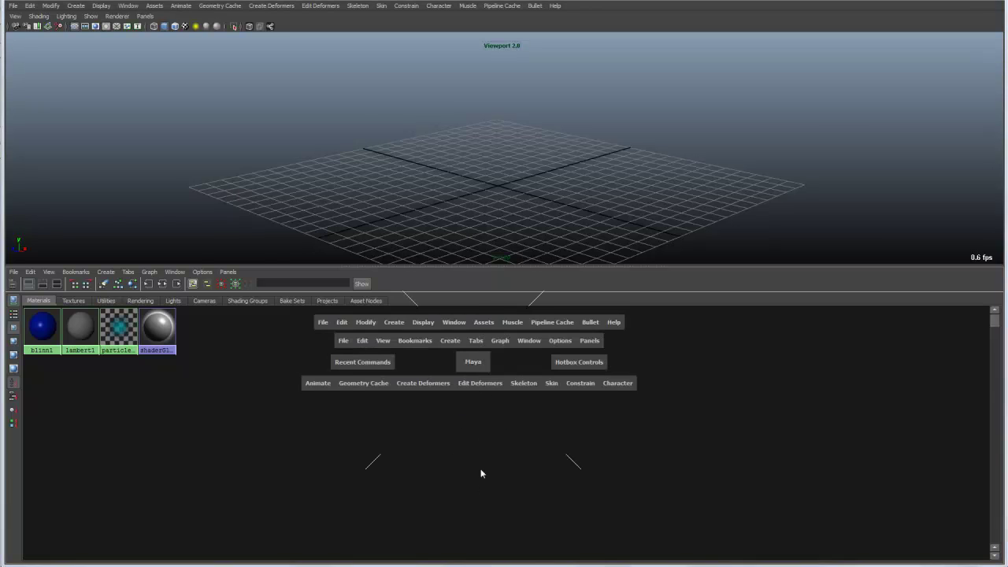
left_click_drag(482, 473, 496, 254)
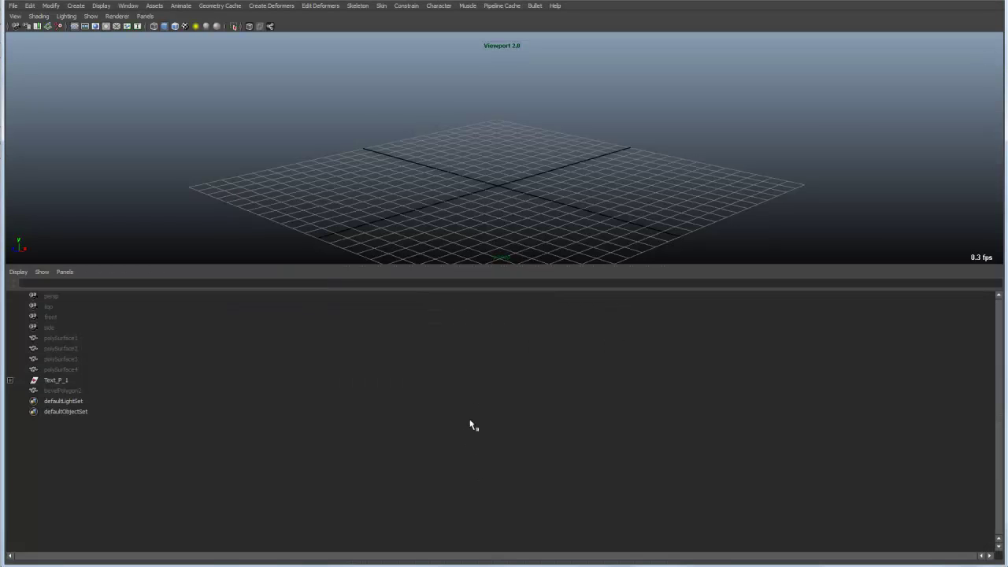
Turn the lower panel into a perspective view and drag the divider so the upper view is taller
key("space")
left_click_drag(473, 422, 481, 210)
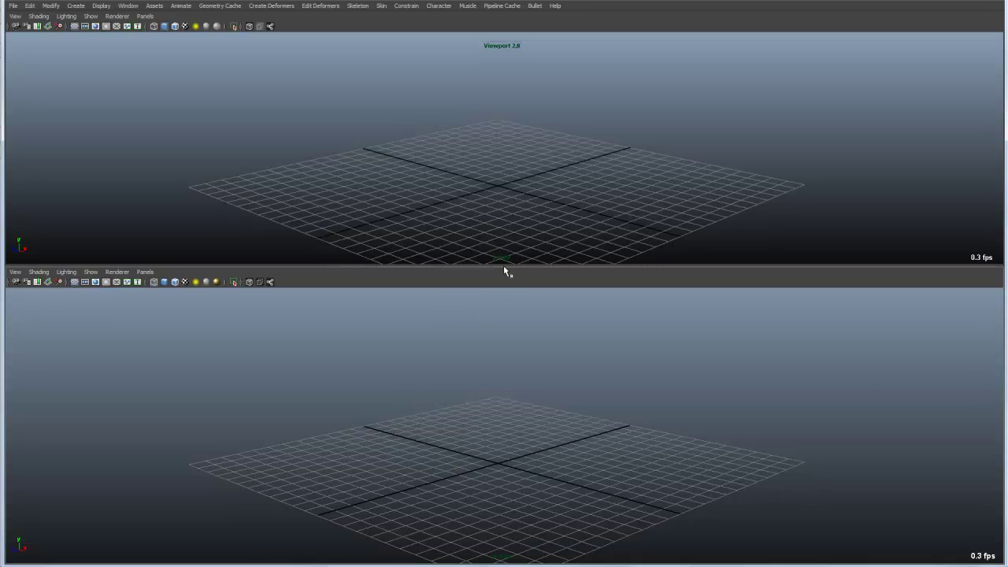
left_click_drag(504, 266, 532, 310)
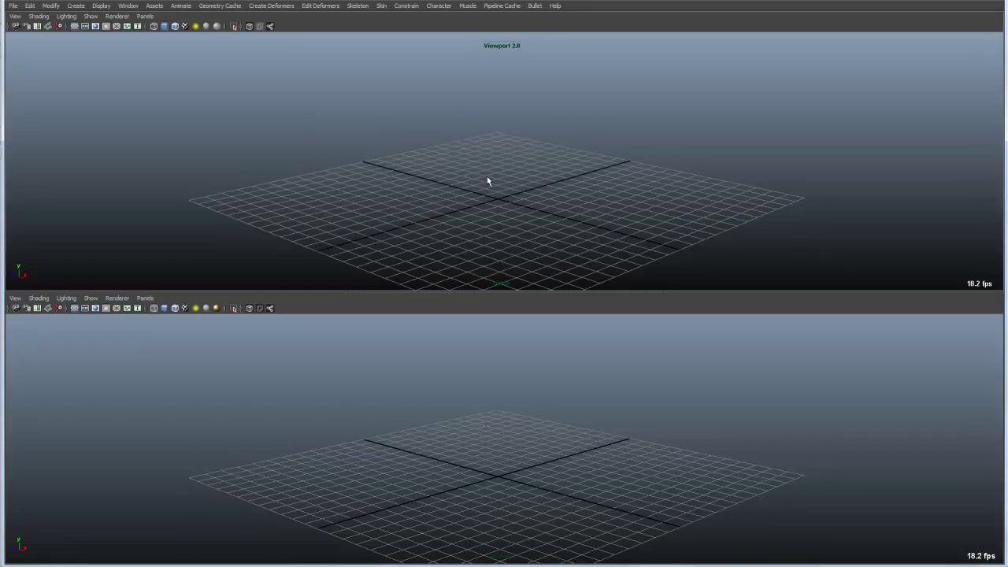
Maximize the upper view, then pick Hypershade/Render/Persp from the hotbox north marking menu
key("space")
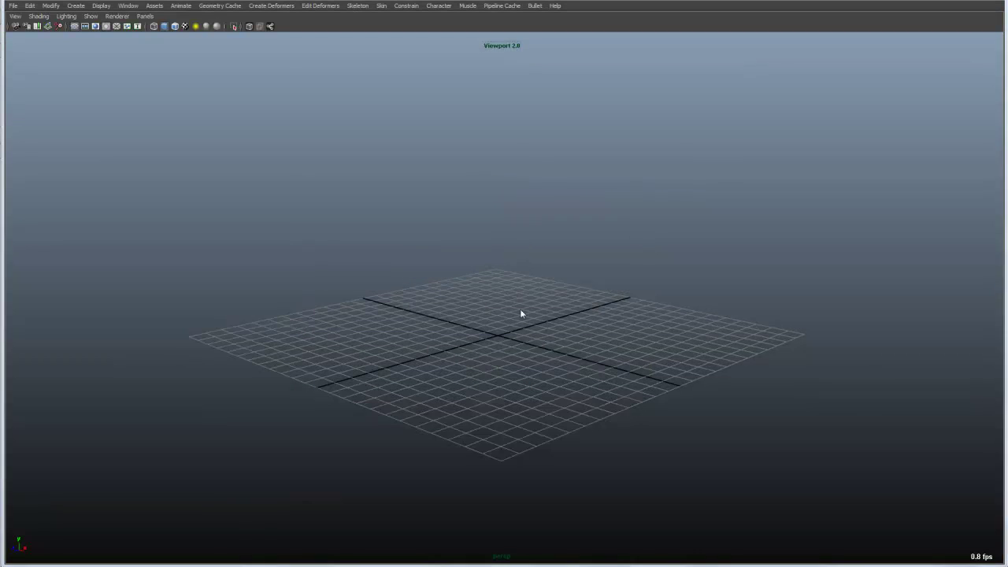
key("space")
left_click_drag(546, 216, 674, 94)
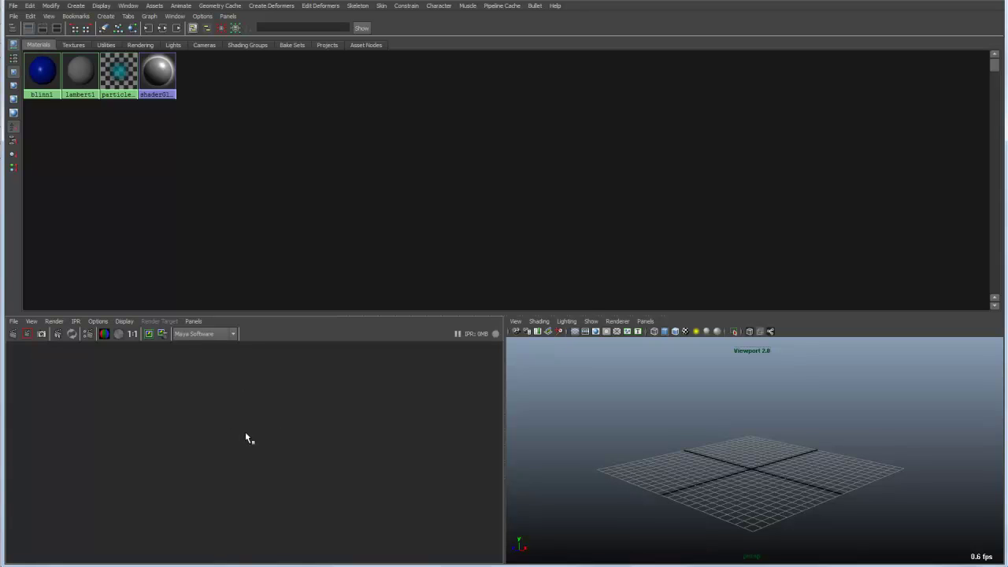
Maximize the Render View and restore the split, then make the perspective viewport fill the window
key("space")
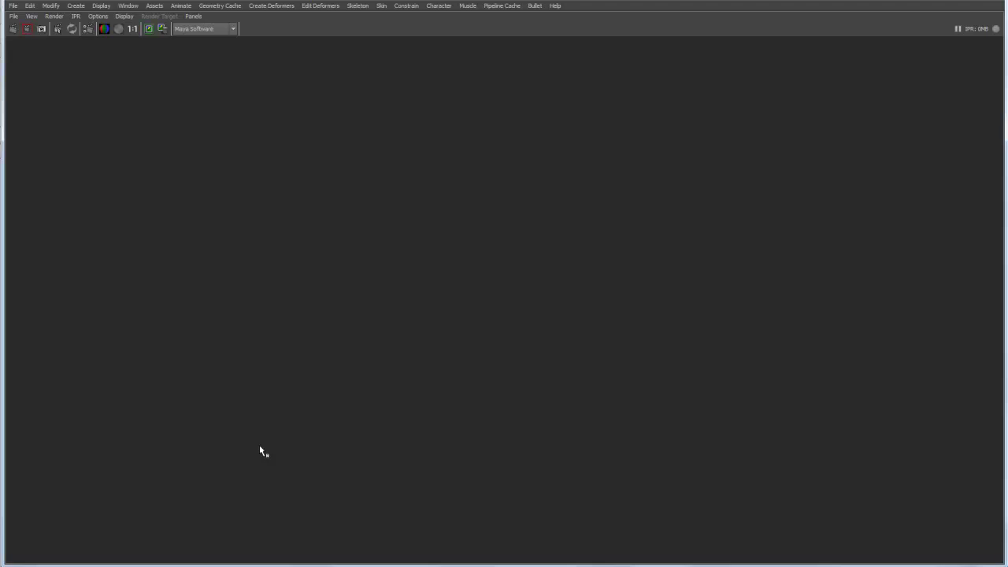
key("space")
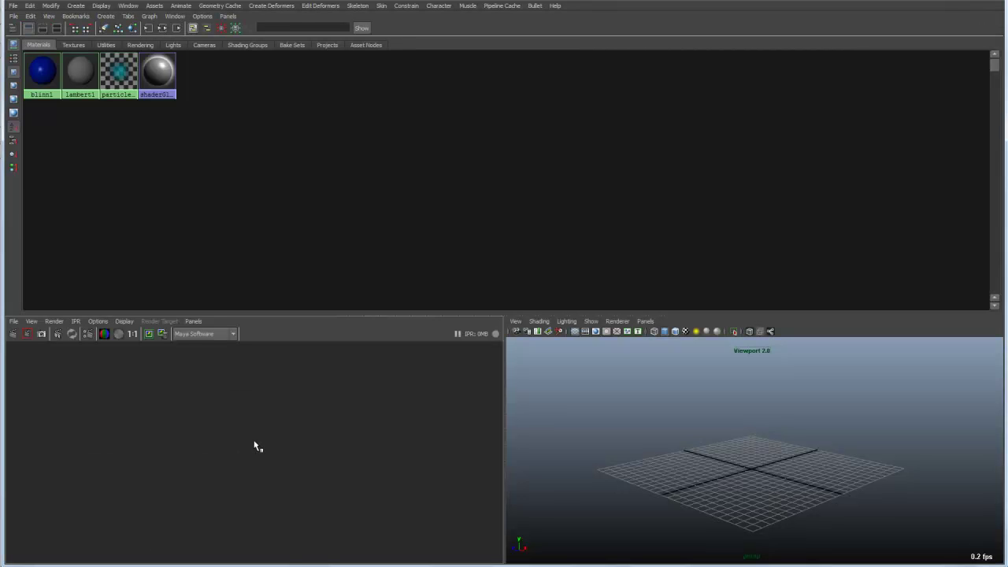
key("space")
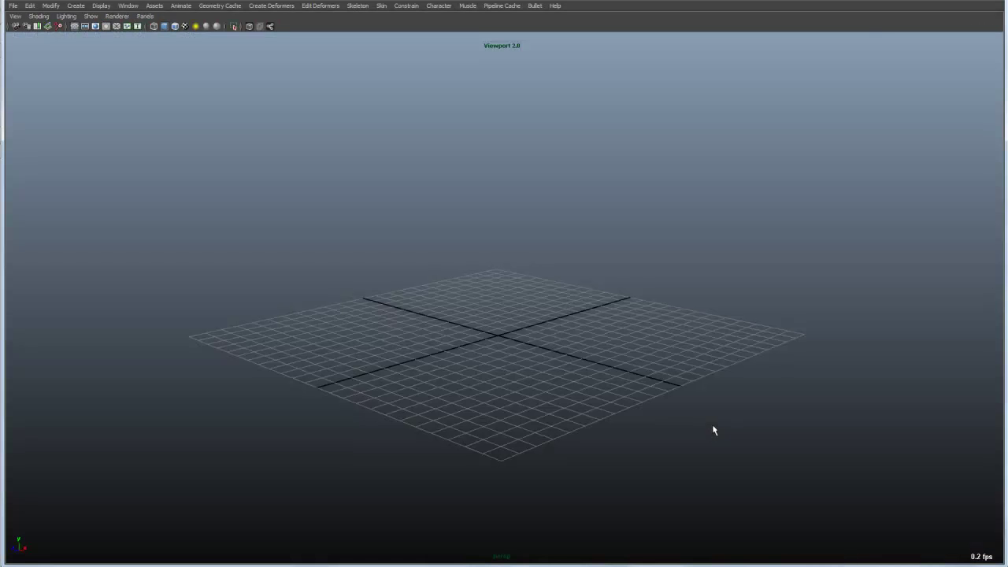